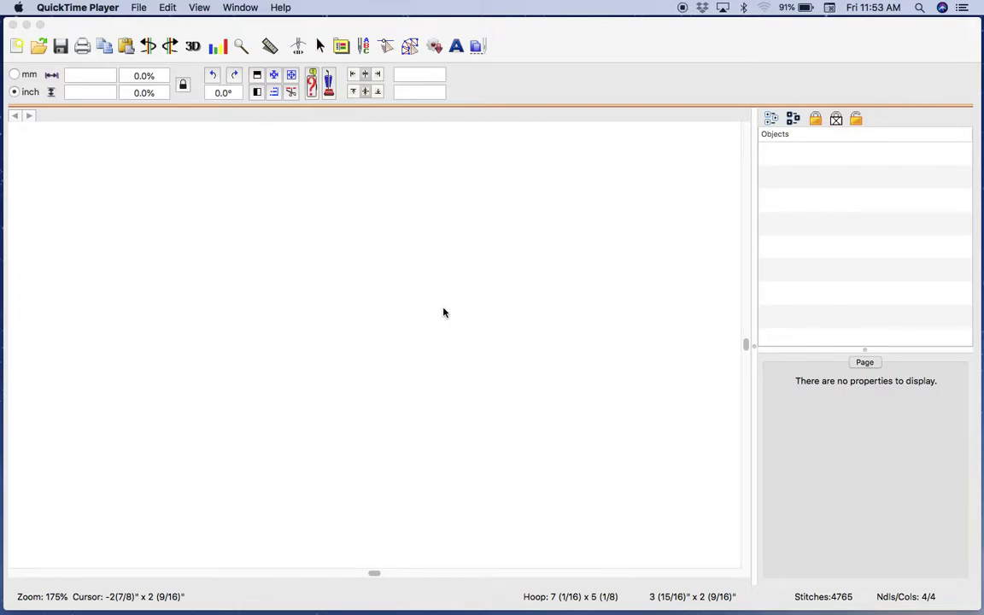
# Create blank design untitled 5 and confirm the 7 x 5 inch hoop in Preferences
pyautogui.press('XF86AudioLowerVolume')
pyautogui.press('XF86AudioLowerVolume')
pyautogui.press('XF86AudioLowerVolume')
pyautogui.press('XF86AudioLowerVolume')
pyautogui.press('XF86AudioLowerVolume')
pyautogui.click(17, 47)
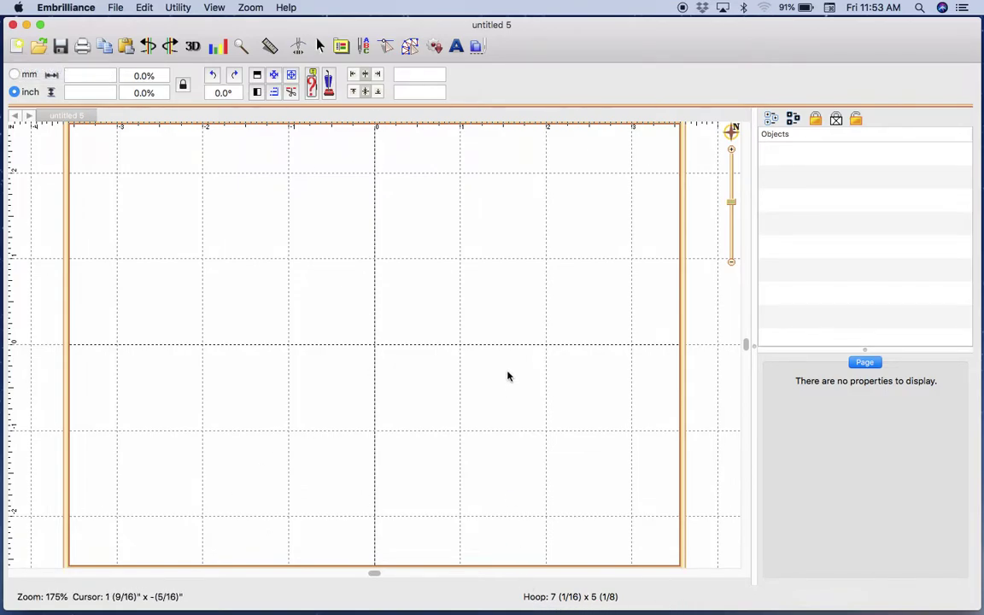
pyautogui.press('super+comma')
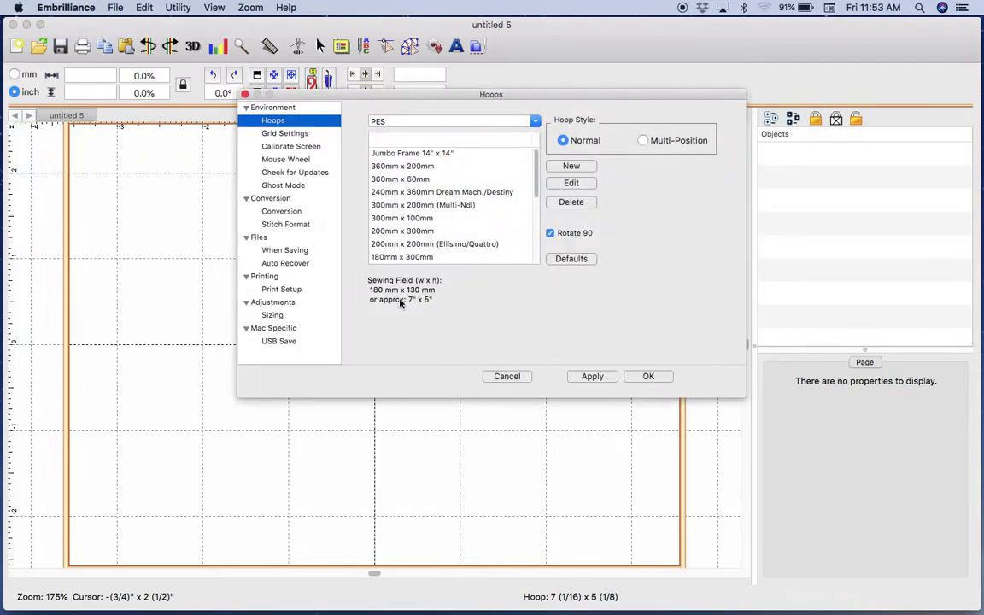
pyautogui.click(506, 377)
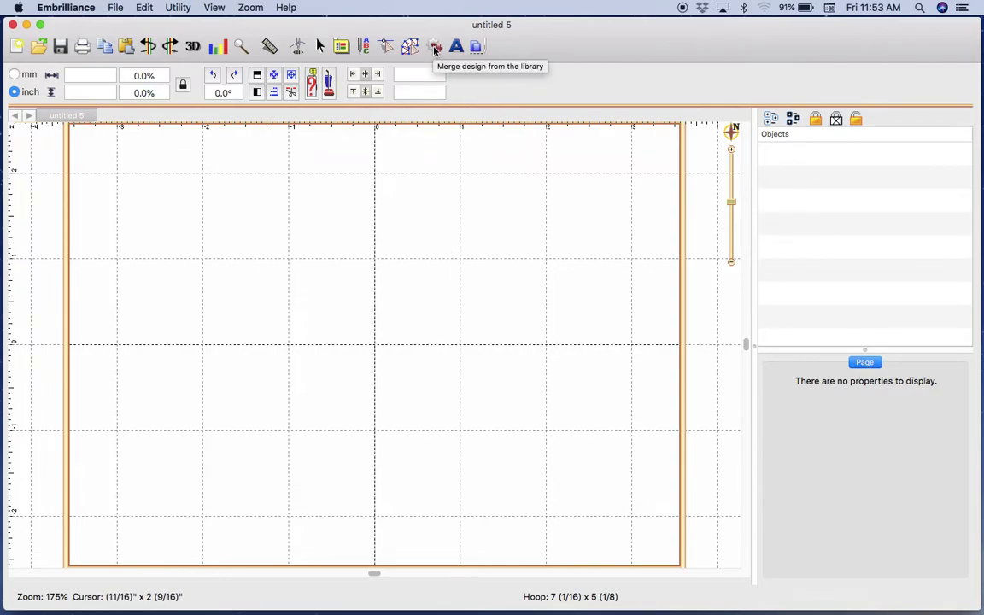
# Open the merge library with the Embrilliance: Applique catalog selected
pyautogui.click(435, 48)
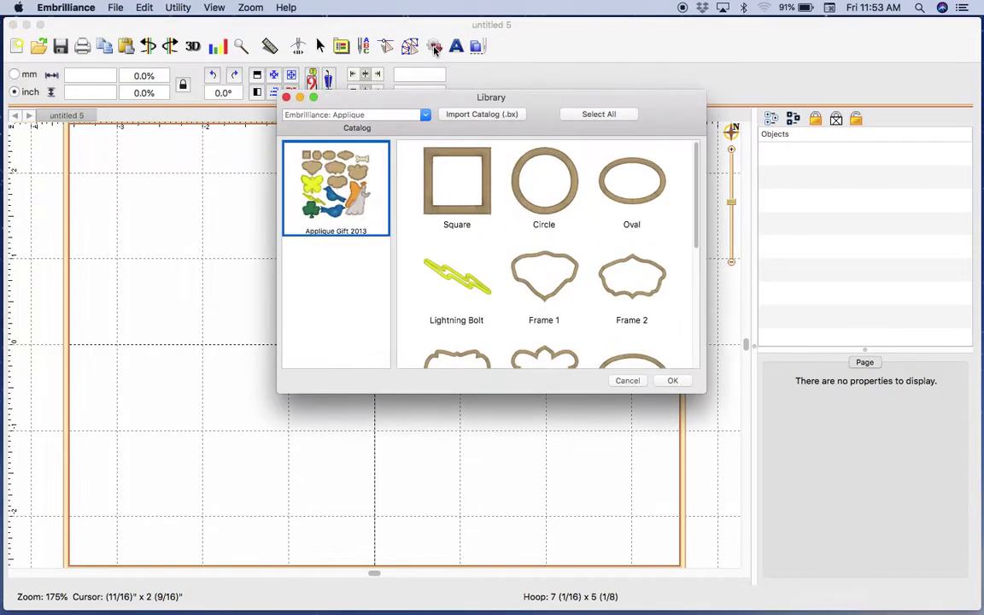
pyautogui.click(426, 116)
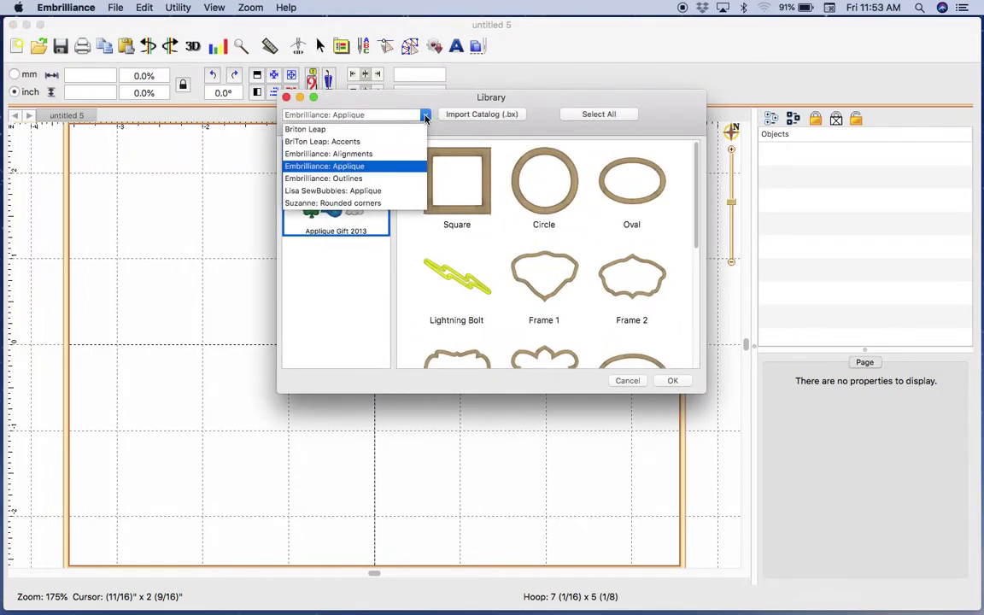
pyautogui.click(382, 168)
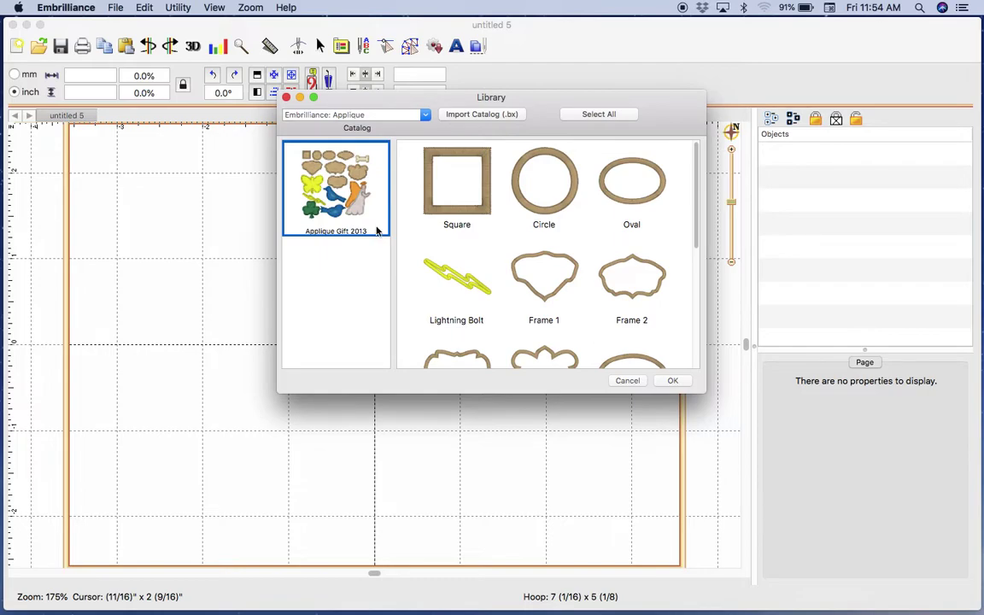
# Insert the Square applique, stretch it to 3 1/4 x 2 3/8 inches, and centre it
pyautogui.click(463, 219)
pyautogui.doubleClick(466, 219)
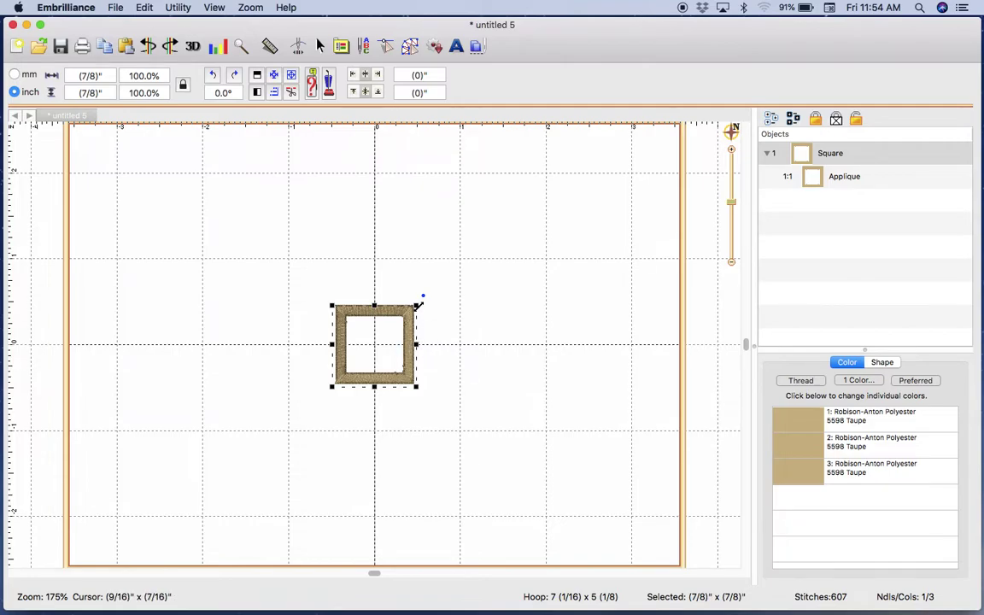
pyautogui.moveTo(418, 301); pyautogui.dragTo(515, 208)
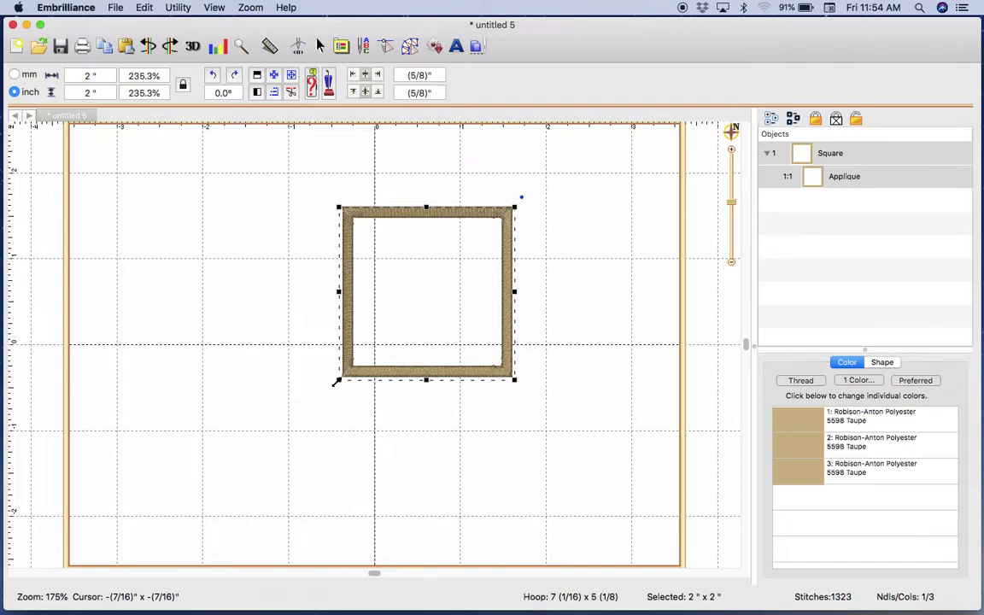
pyautogui.moveTo(335, 380); pyautogui.dragTo(305, 414)
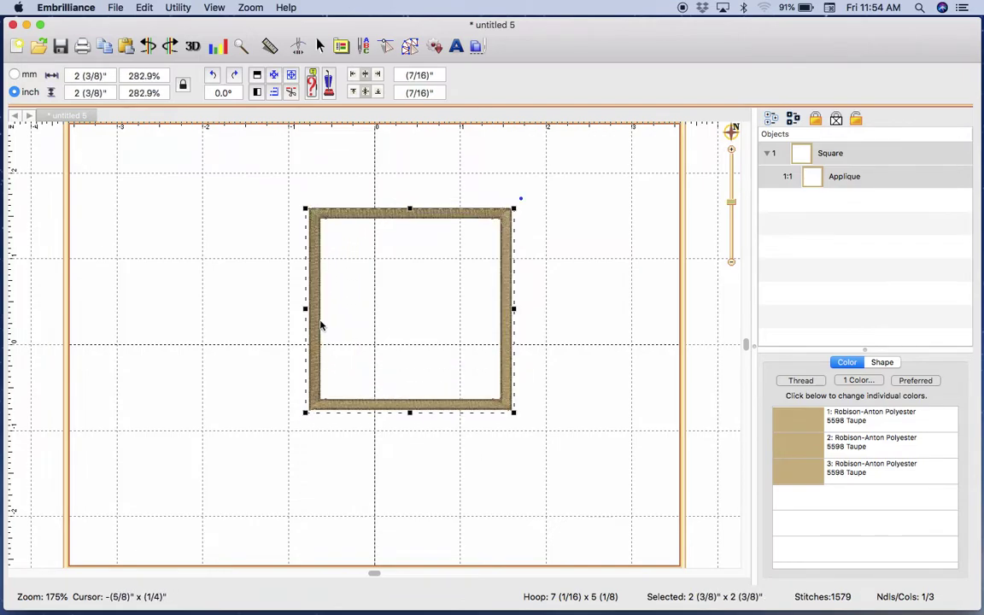
pyautogui.moveTo(308, 308); pyautogui.dragTo(224, 312)
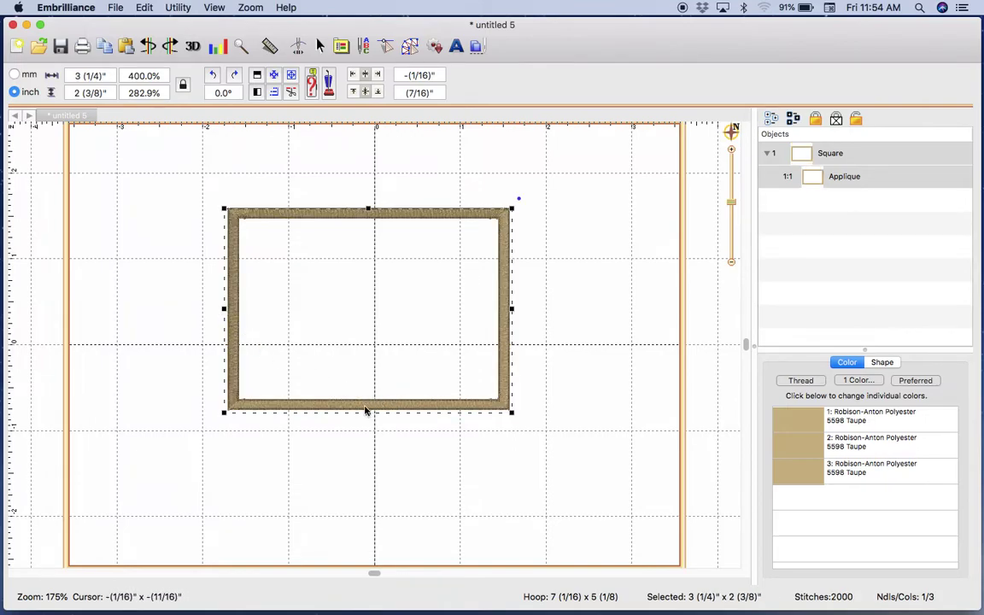
pyautogui.click(275, 76)
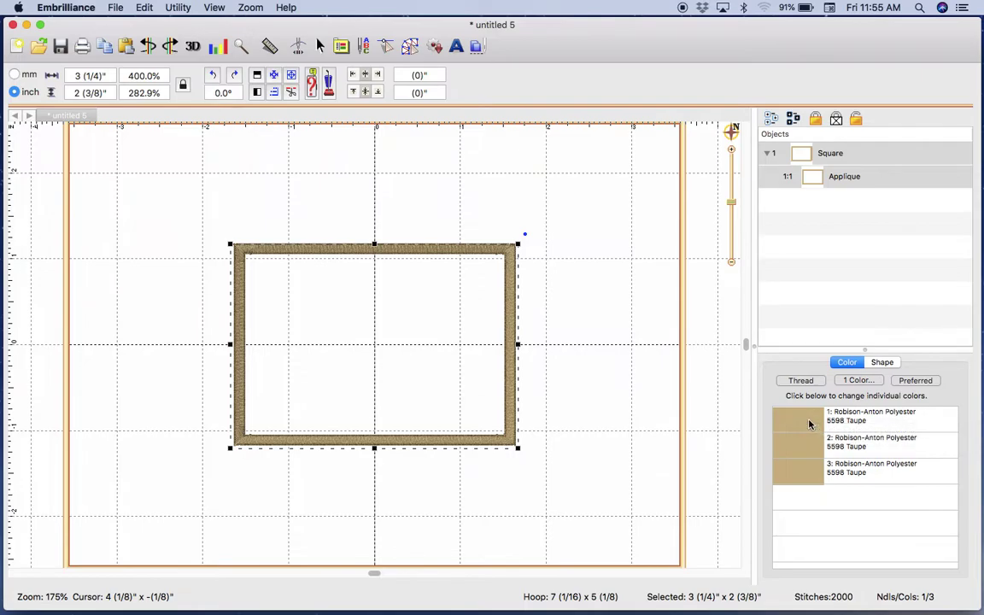
# Set the first applique colour to 9035 Finch yellow
pyautogui.doubleClick(809, 423)
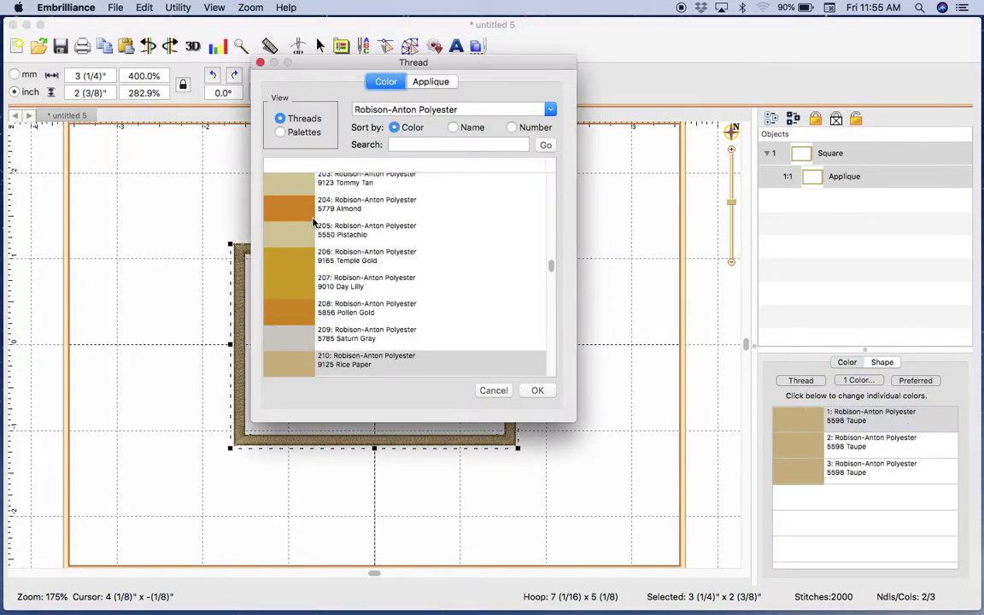
pyautogui.scroll(3, 300, 272)
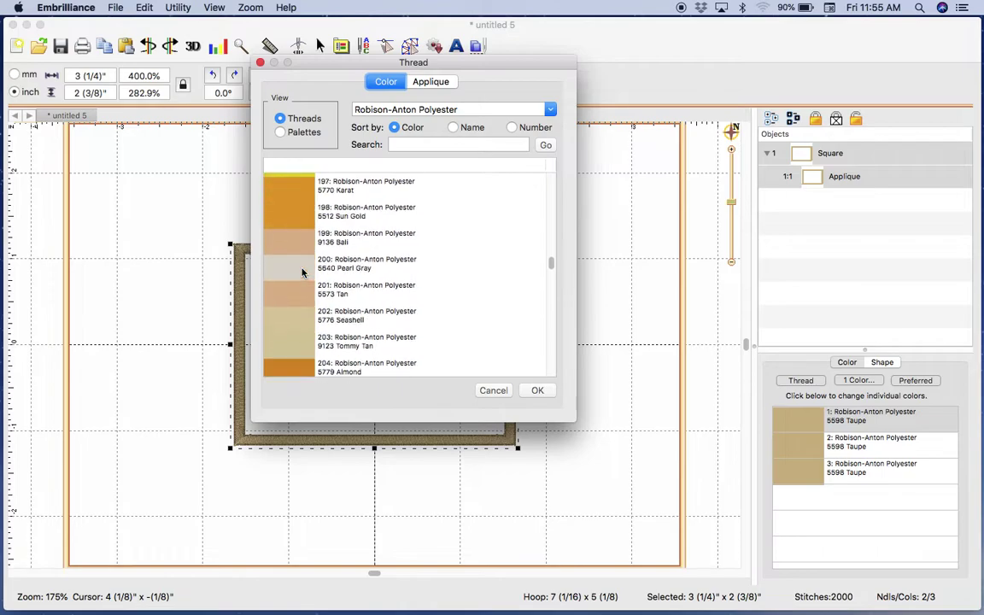
pyautogui.scroll(-5, 302, 273)
pyautogui.scroll(5, 301, 272)
pyautogui.scroll(4, 302, 273)
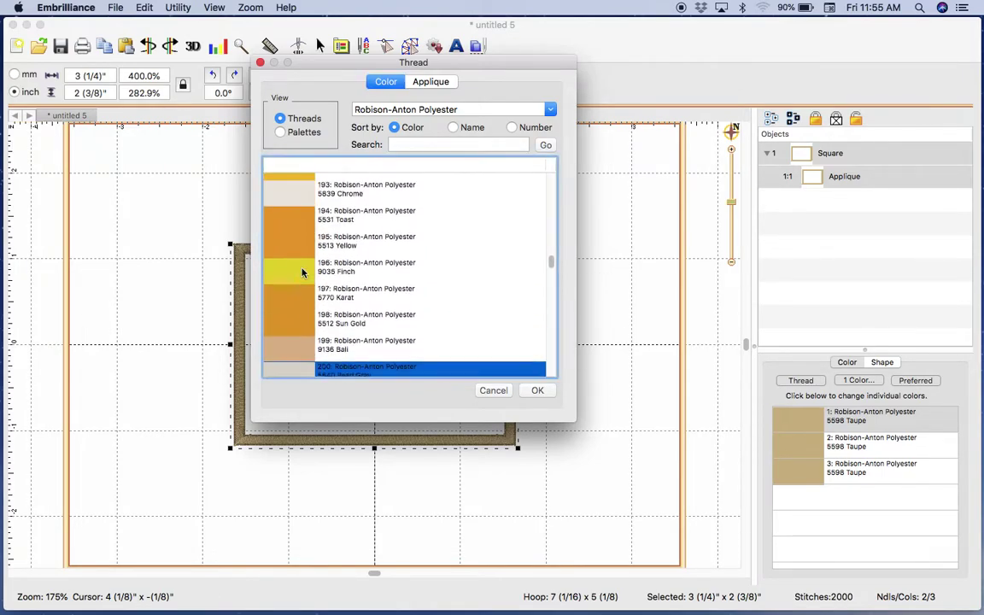
pyautogui.click(300, 294)
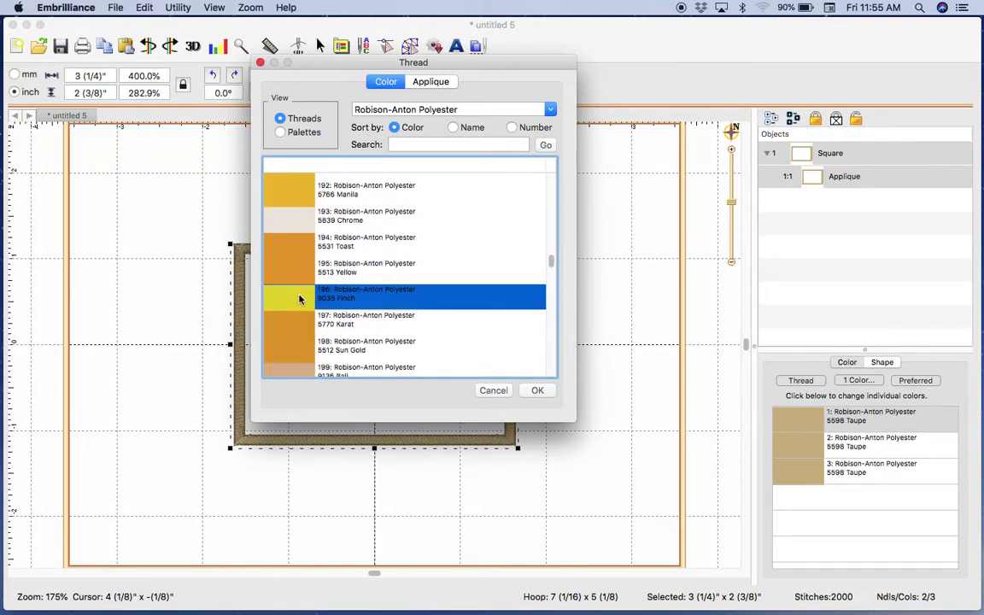
pyautogui.click(535, 390)
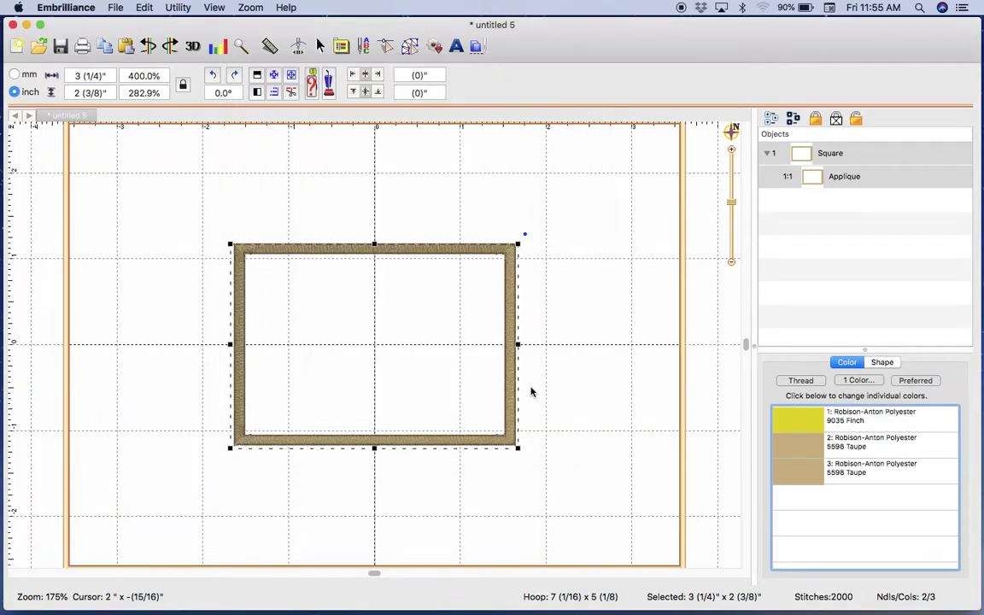
# Set the second applique colour to 9157 Singh Mist orange
pyautogui.doubleClick(791, 450)
pyautogui.scroll(10, 433, 249)
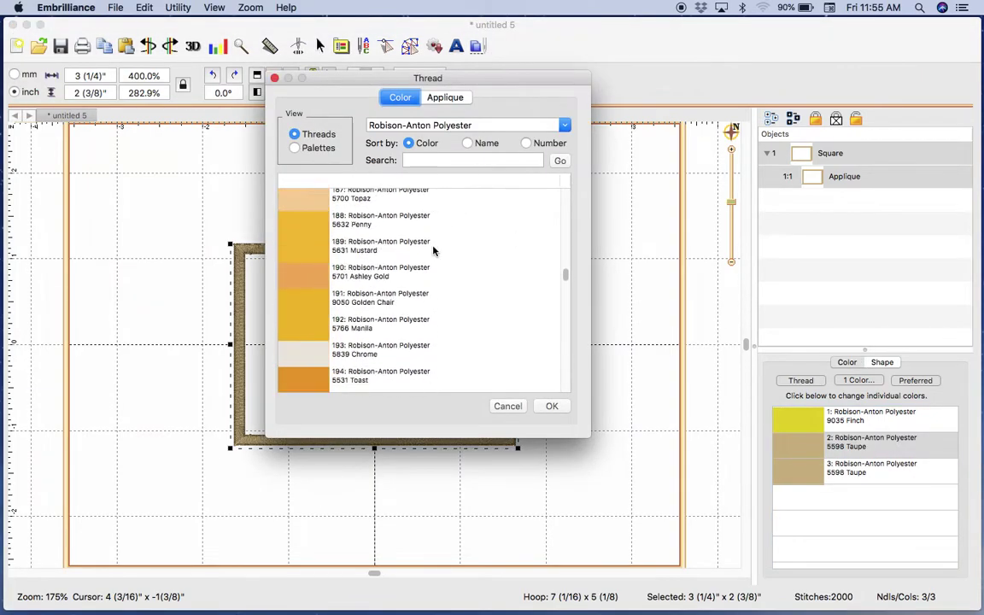
pyautogui.scroll(12, 287, 295)
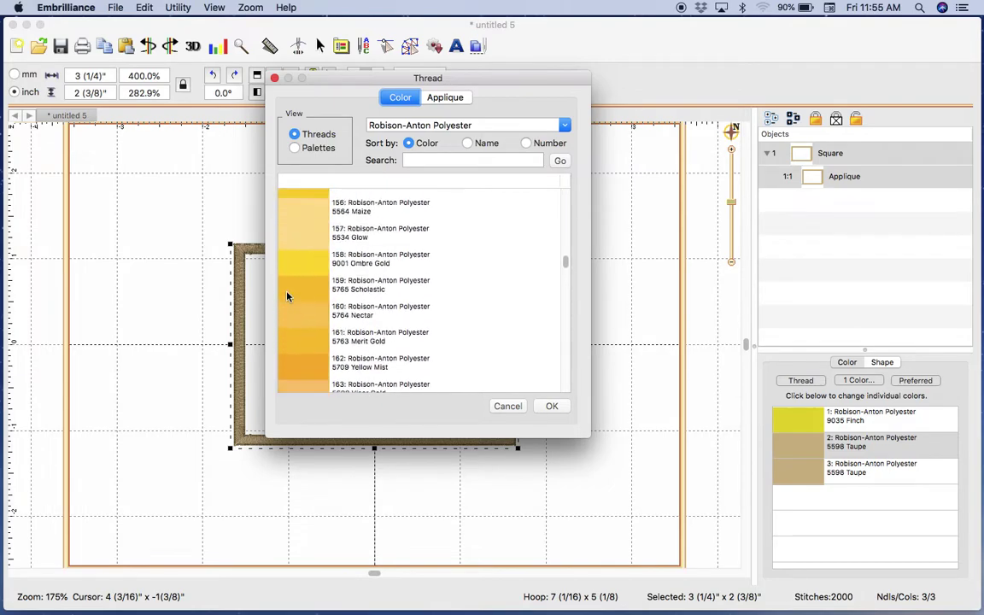
pyautogui.scroll(2, 287, 295)
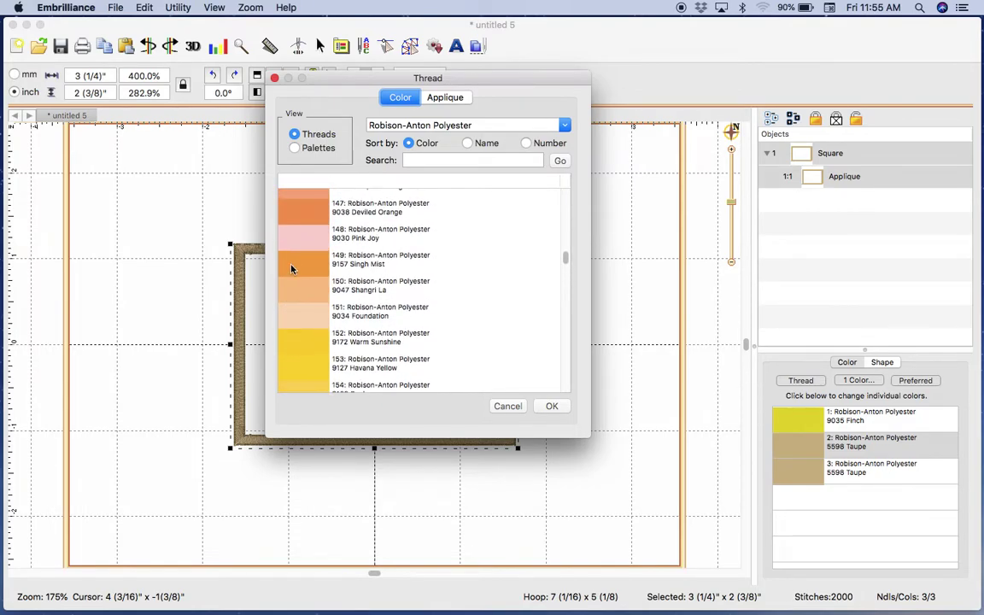
pyautogui.click(297, 264)
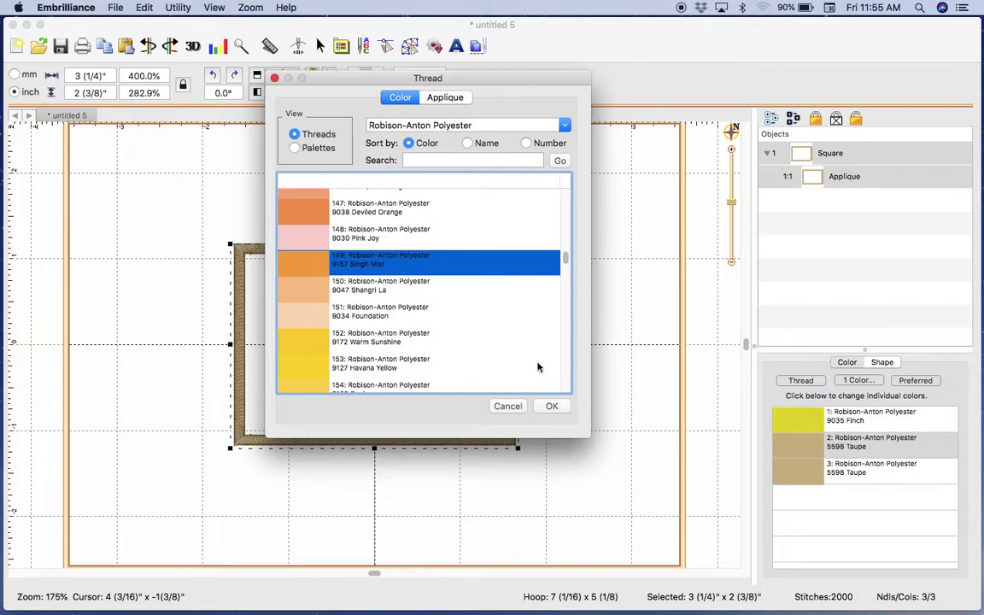
pyautogui.click(553, 406)
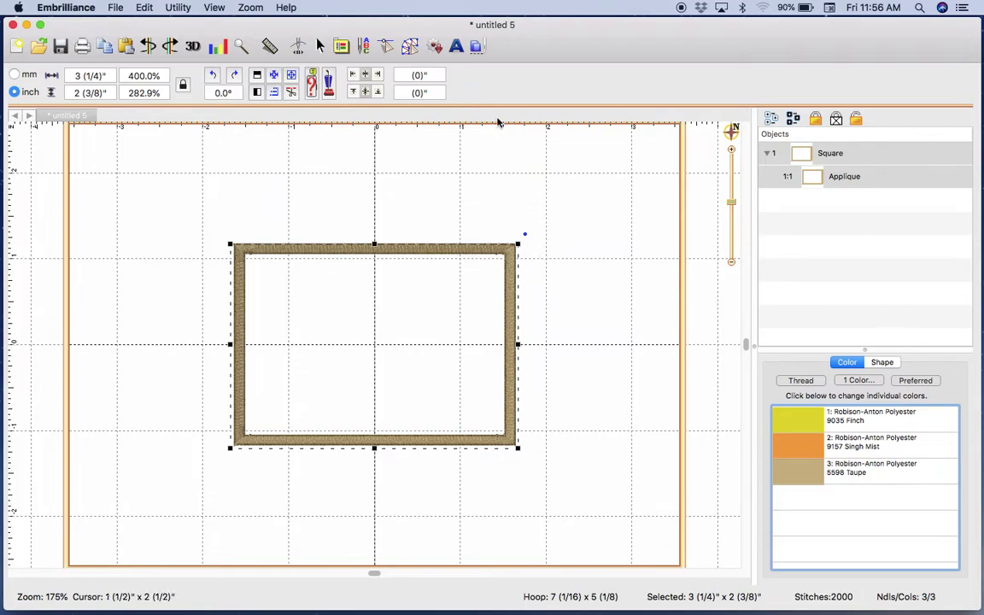
# Add a lettering object reading CHS
pyautogui.click(457, 45)
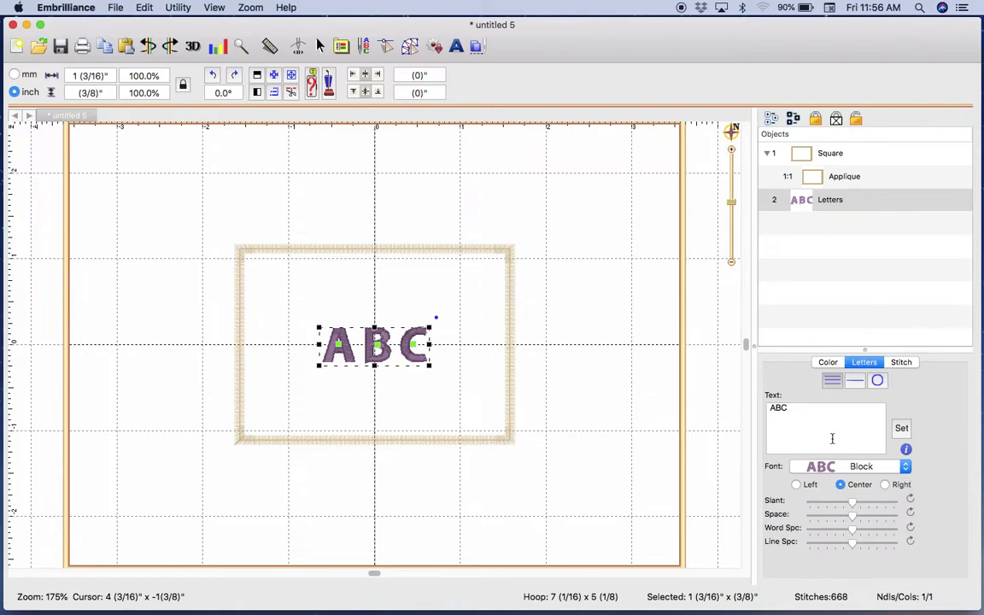
pyautogui.click(805, 409)
pyautogui.press('BackSpace')
pyautogui.press('BackSpace')
pyautogui.press('BackSpace')
pyautogui.write('CHE')
pyautogui.press('BackSpace')
pyautogui.write('S')
pyautogui.click(902, 428)
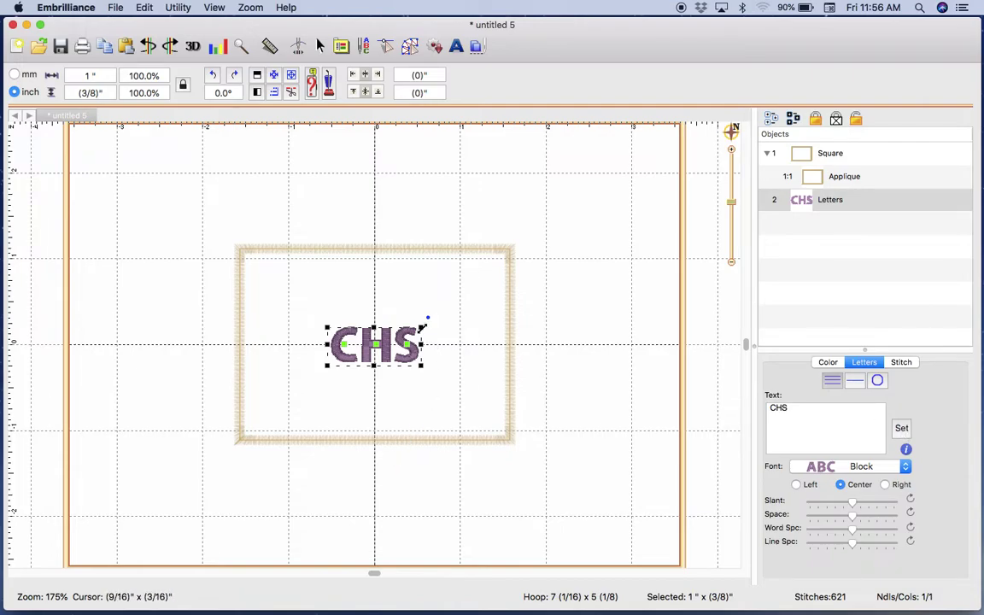
# Scale the CHS lettering up to about 2 1/16 inches wide and centre it in the hoop
pyautogui.moveTo(421, 326); pyautogui.dragTo(486, 298)
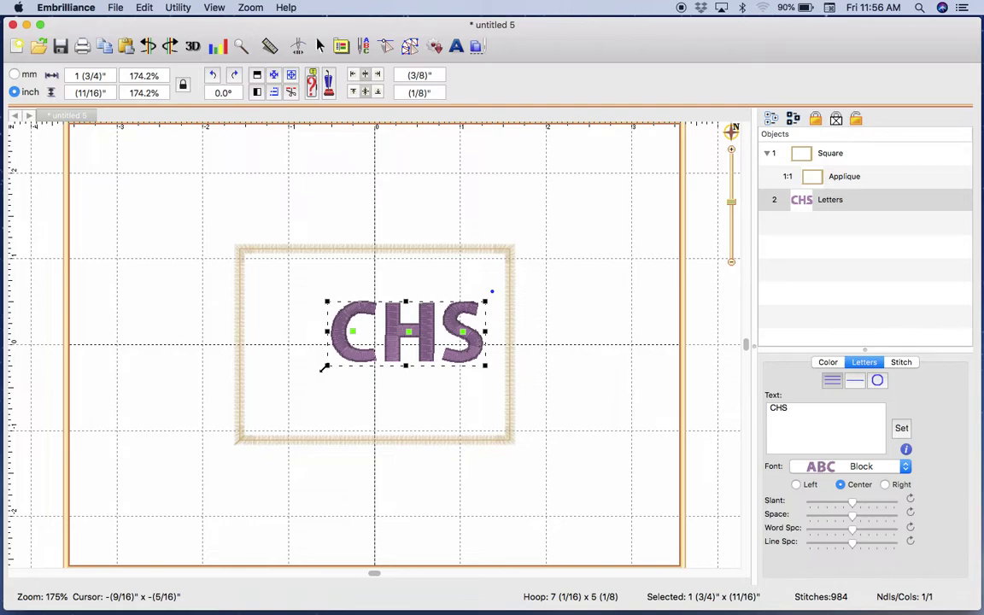
pyautogui.moveTo(322, 365); pyautogui.dragTo(299, 376)
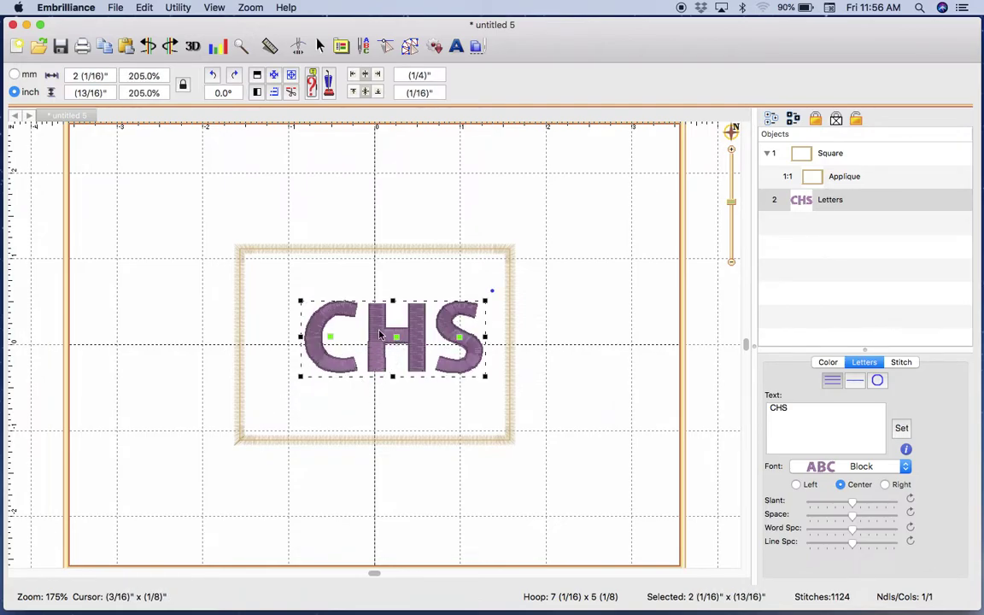
pyautogui.click(273, 77)
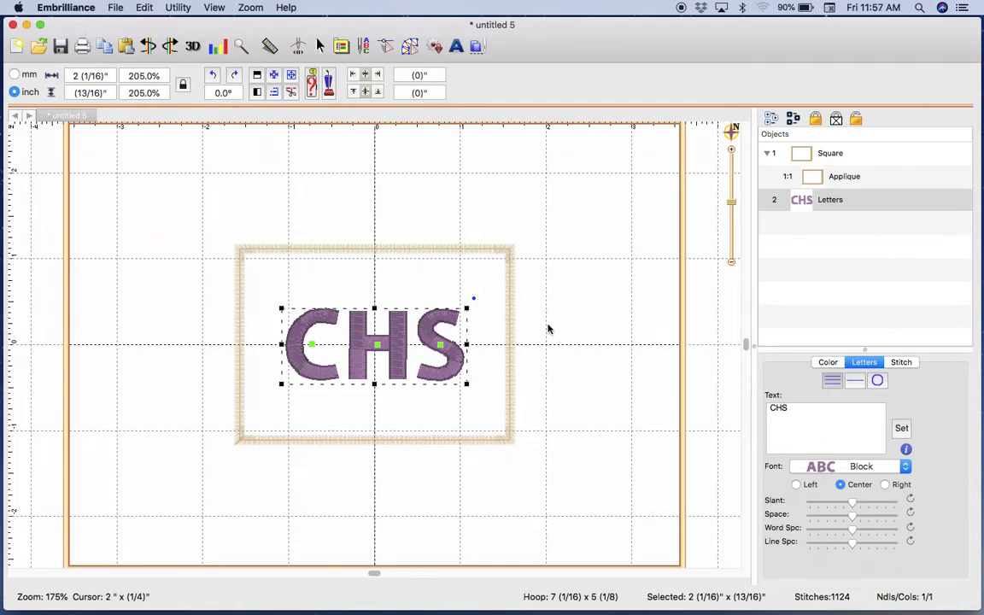
# Add 1972 lettering, move it above CHS and shrink it to 7/8 x 5/16 inches
pyautogui.click(477, 285)
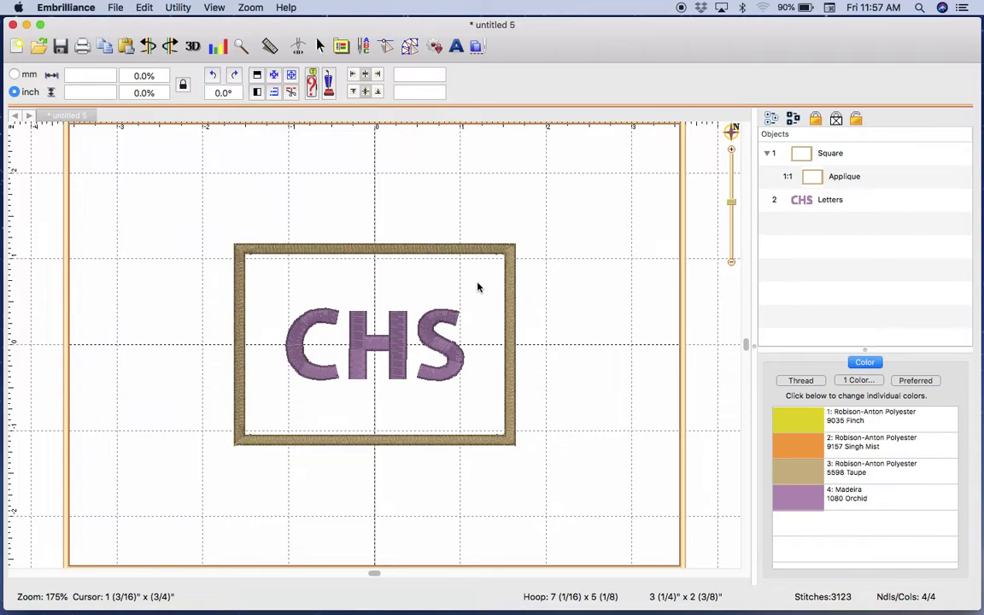
pyautogui.click(455, 47)
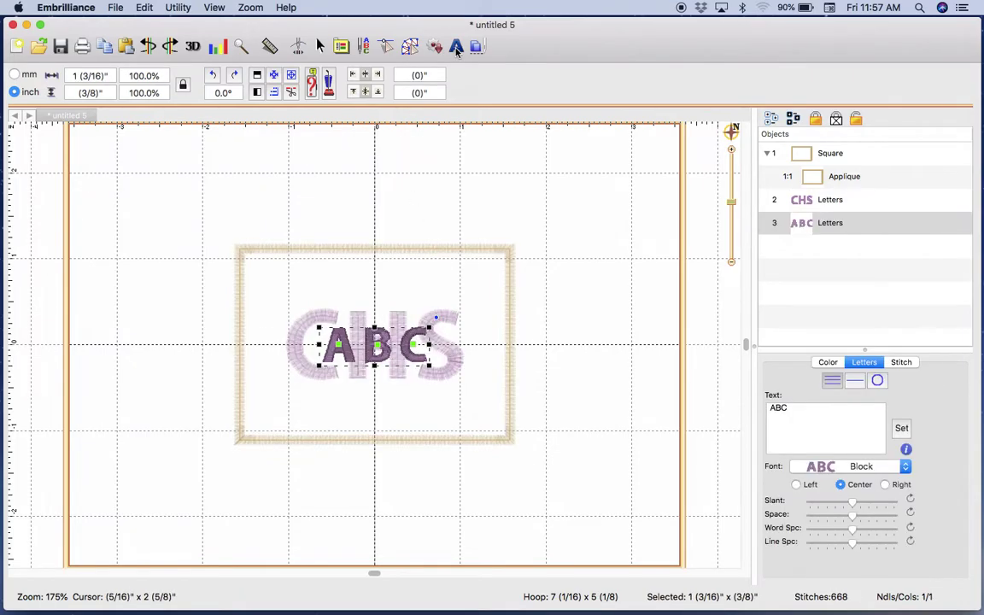
pyautogui.click(798, 407)
pyautogui.press('BackSpace')
pyautogui.press('BackSpace')
pyautogui.press('BackSpace')
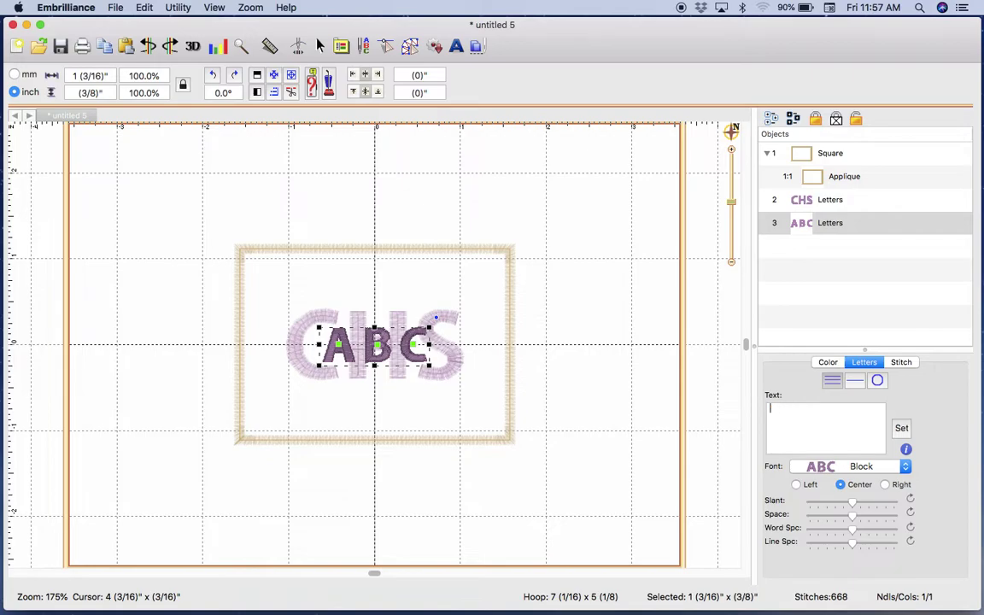
pyautogui.write('1972')
pyautogui.click(901, 428)
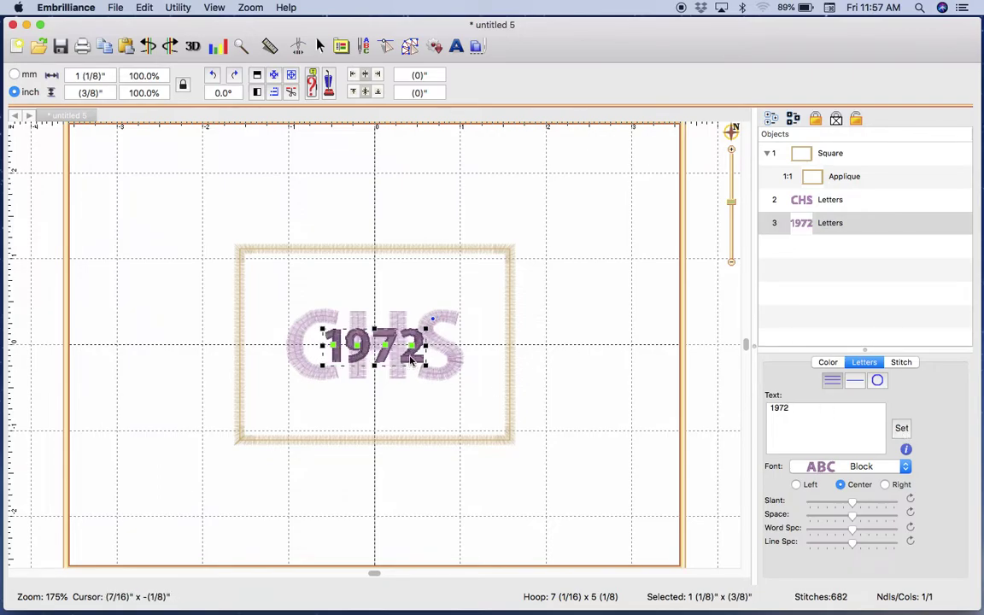
pyautogui.moveTo(412, 359); pyautogui.dragTo(416, 293)
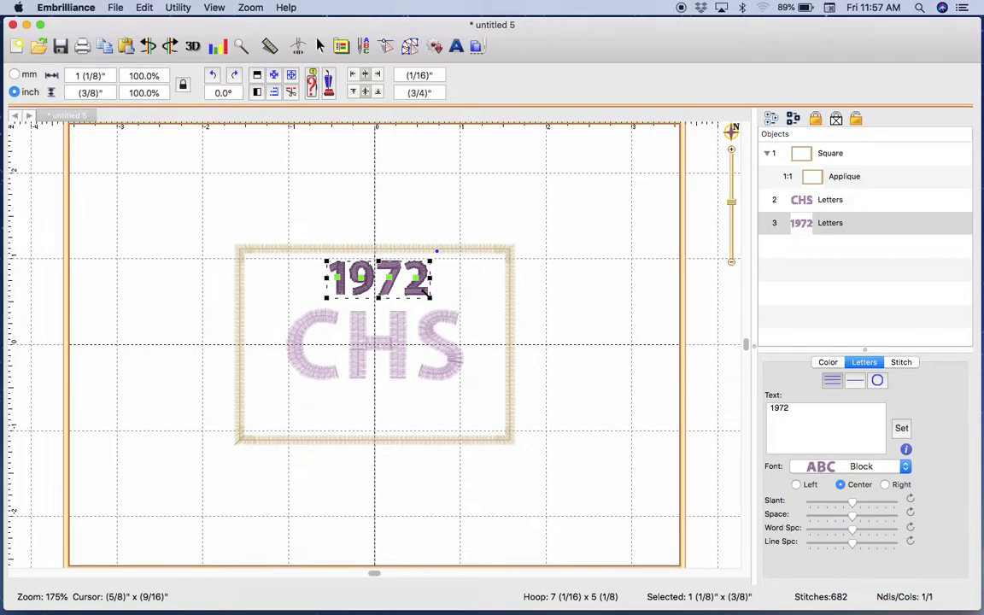
pyautogui.moveTo(425, 290); pyautogui.dragTo(382, 292)
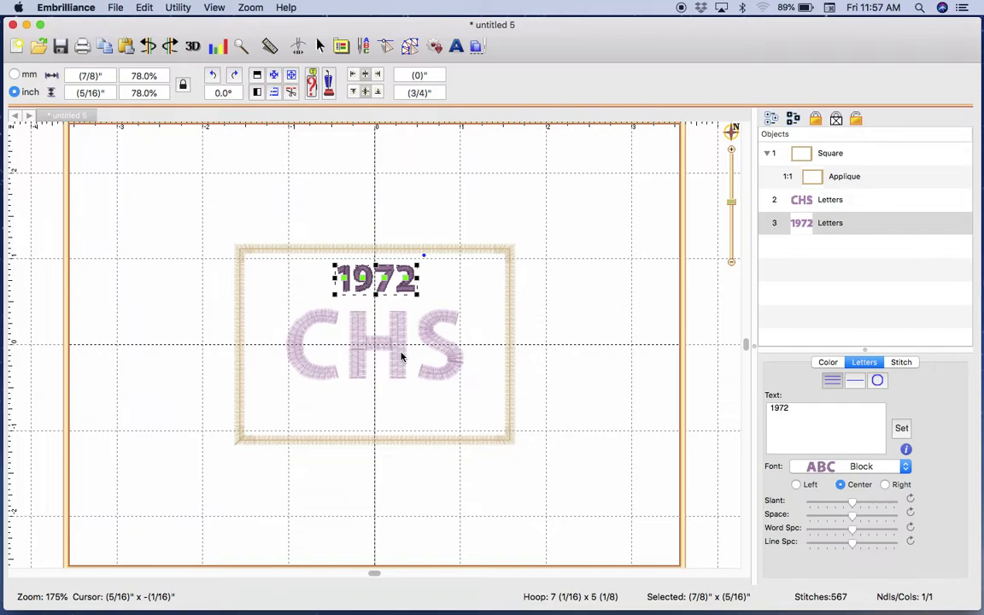
# Add a 2022 lettering object and move it below CHS
pyautogui.click(455, 281)
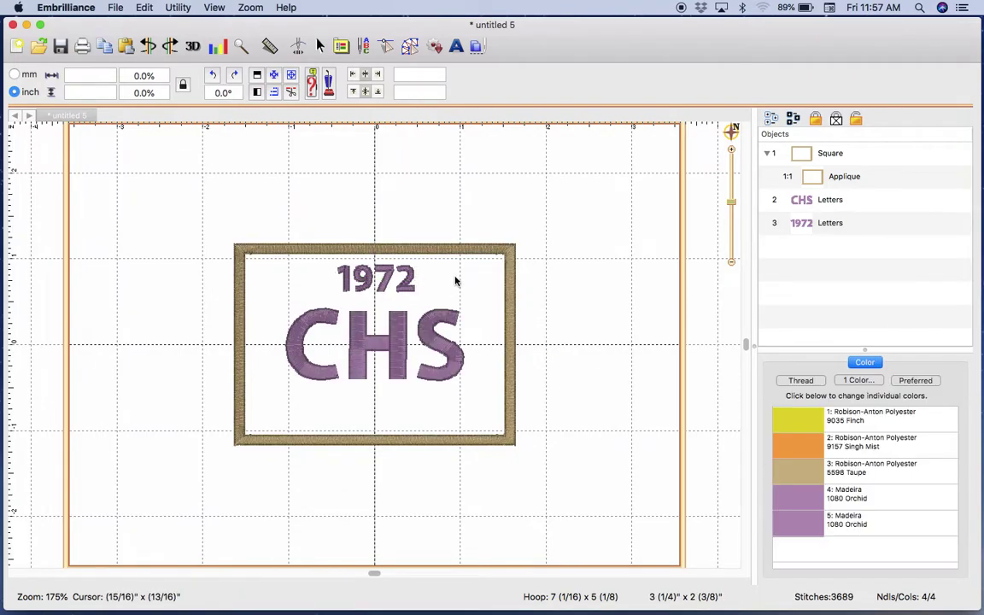
pyautogui.click(456, 48)
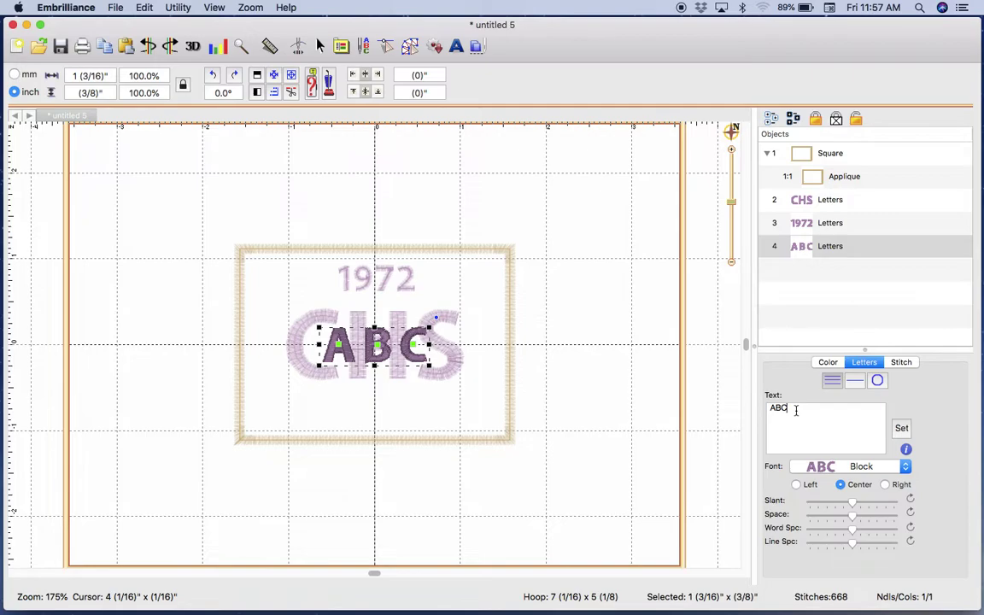
pyautogui.press('BackSpace')
pyautogui.press('BackSpace')
pyautogui.press('BackSpace')
pyautogui.write('2022')
pyautogui.click(901, 430)
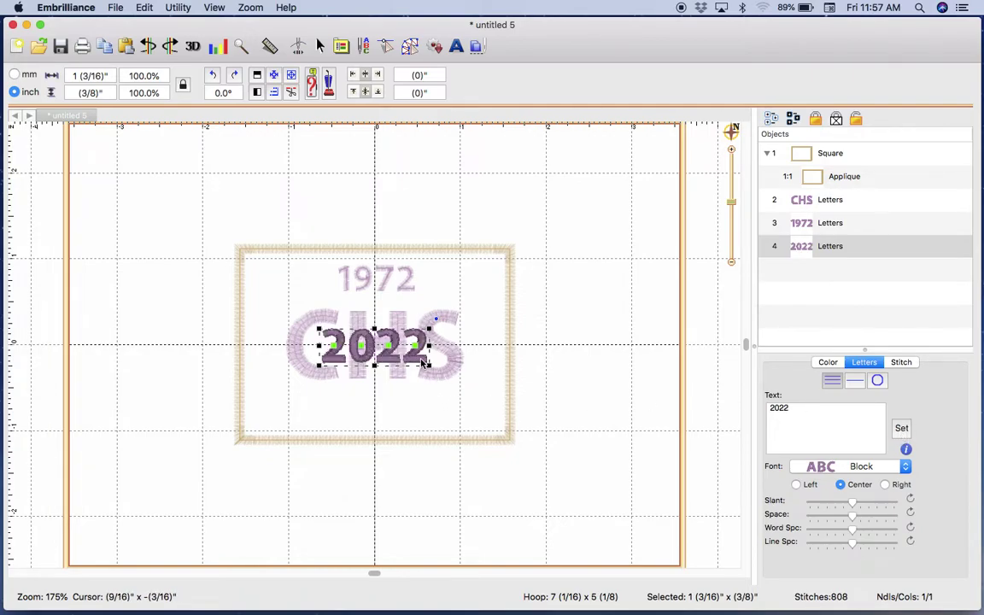
pyautogui.moveTo(394, 354); pyautogui.dragTo(419, 419)
# Shrink the 2022 lettering to 7/8 inch wide to match the 1972 lettering
pyautogui.click(403, 287)
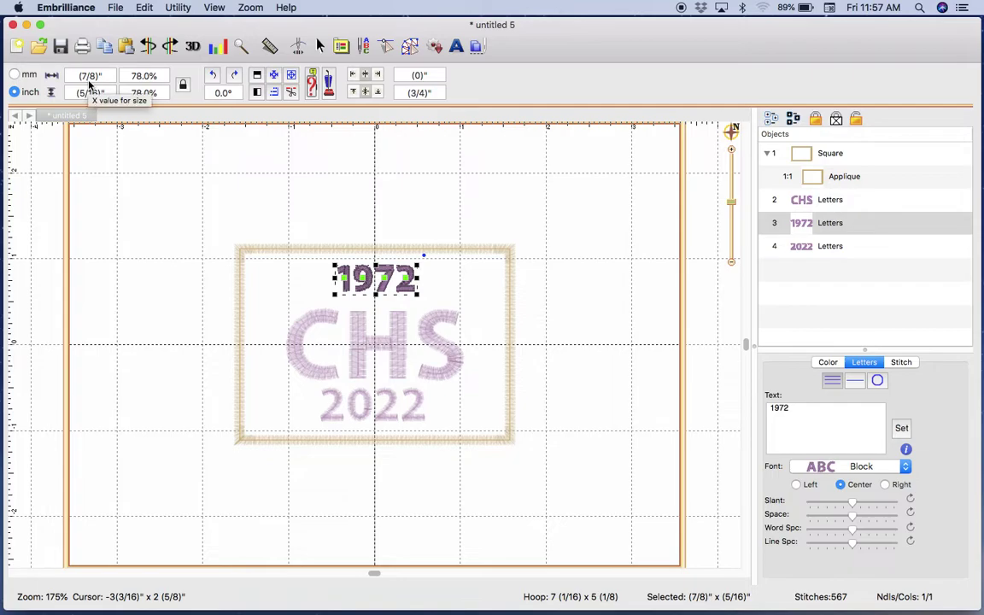
pyautogui.click(389, 418)
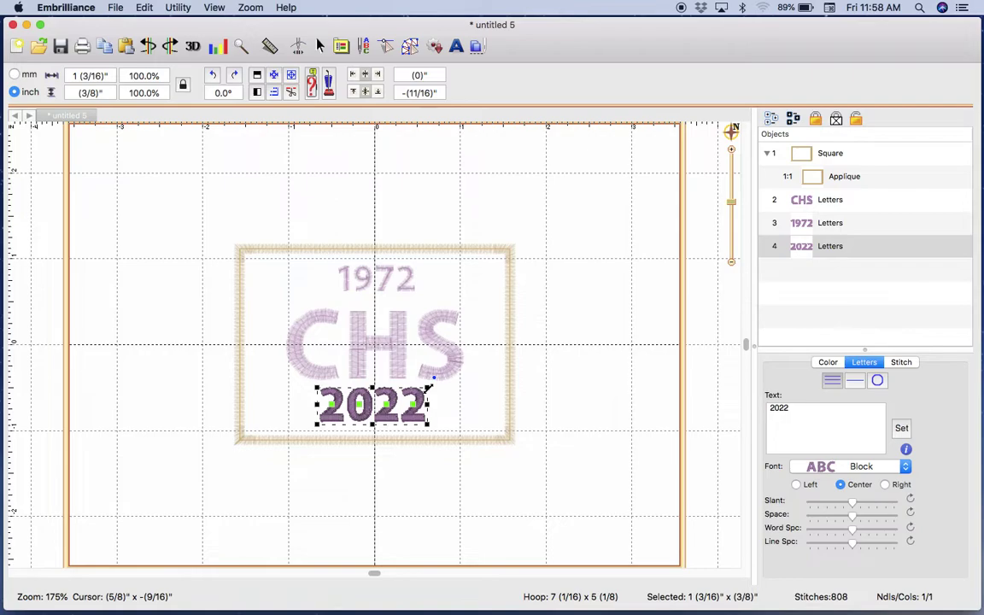
pyautogui.click(103, 76)
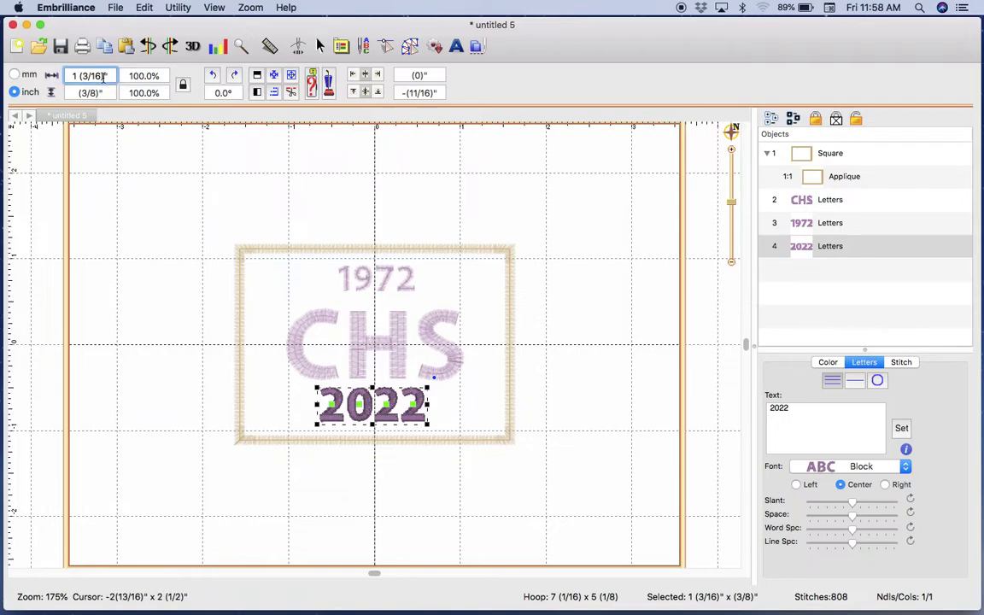
pyautogui.press('BackSpace')
pyautogui.press('BackSpace')
pyautogui.press('BackSpace')
pyautogui.press('BackSpace')
pyautogui.press('BackSpace')
pyautogui.press('BackSpace')
pyautogui.press('BackSpace')
pyautogui.press('BackSpace')
pyautogui.write('7/8')
pyautogui.click(134, 186)
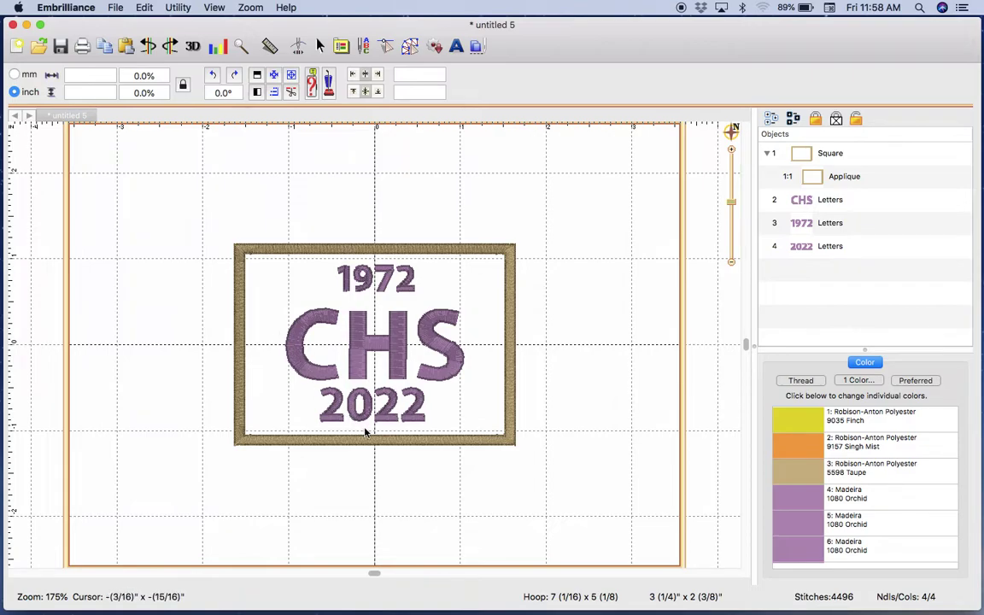
pyautogui.click(341, 380)
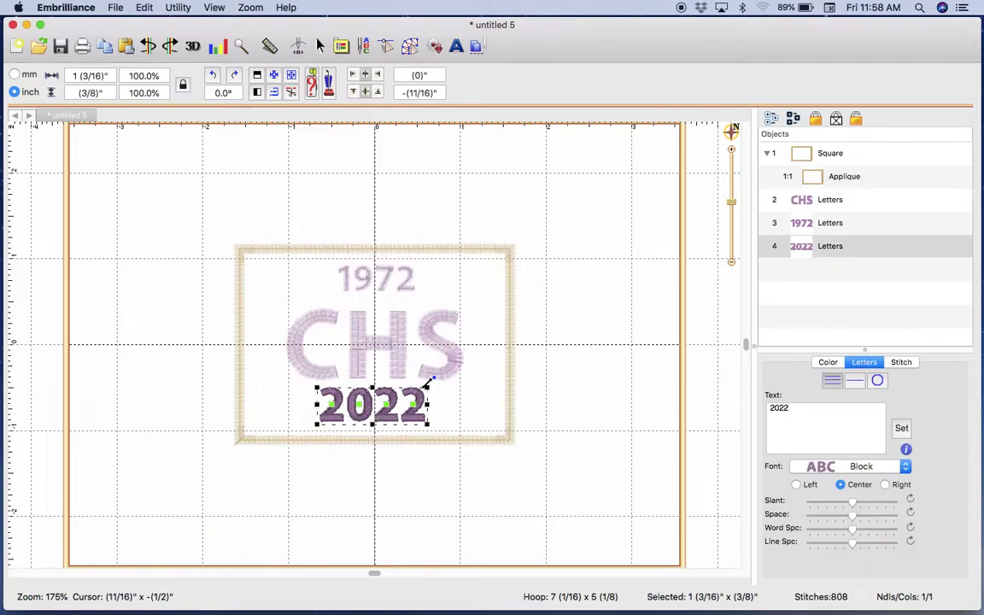
pyautogui.moveTo(427, 383); pyautogui.dragTo(387, 417)
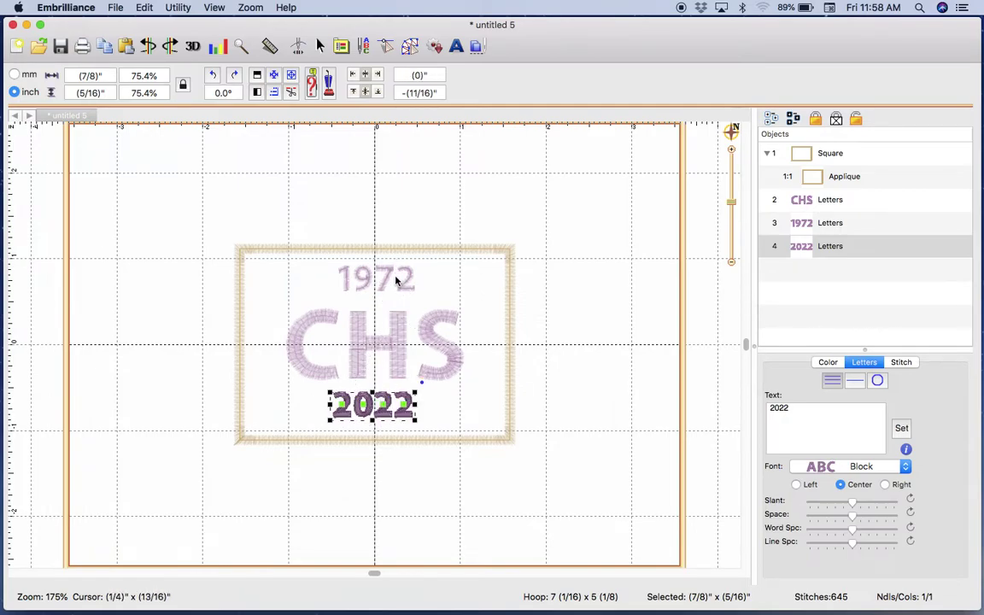
# Change colour 4, used by CHS, to Madeira 1042 True Blue thread
pyautogui.click(358, 255)
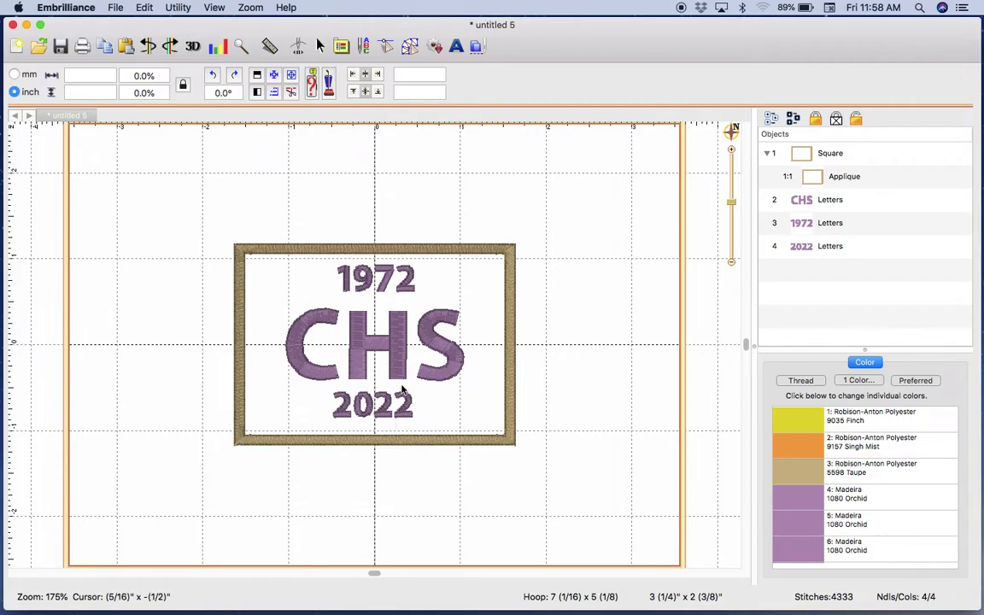
pyautogui.doubleClick(802, 503)
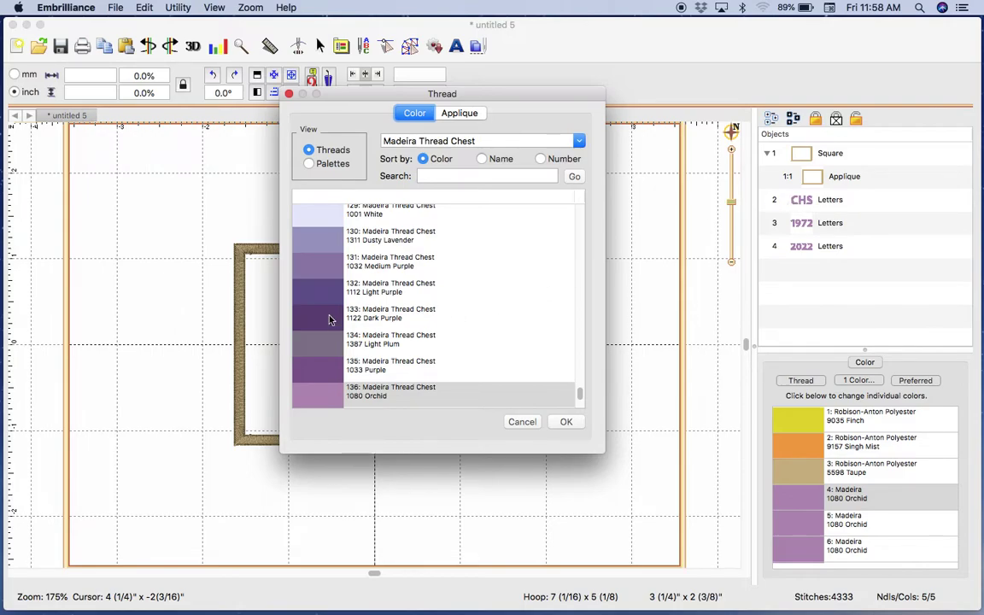
pyautogui.scroll(10, 333, 306)
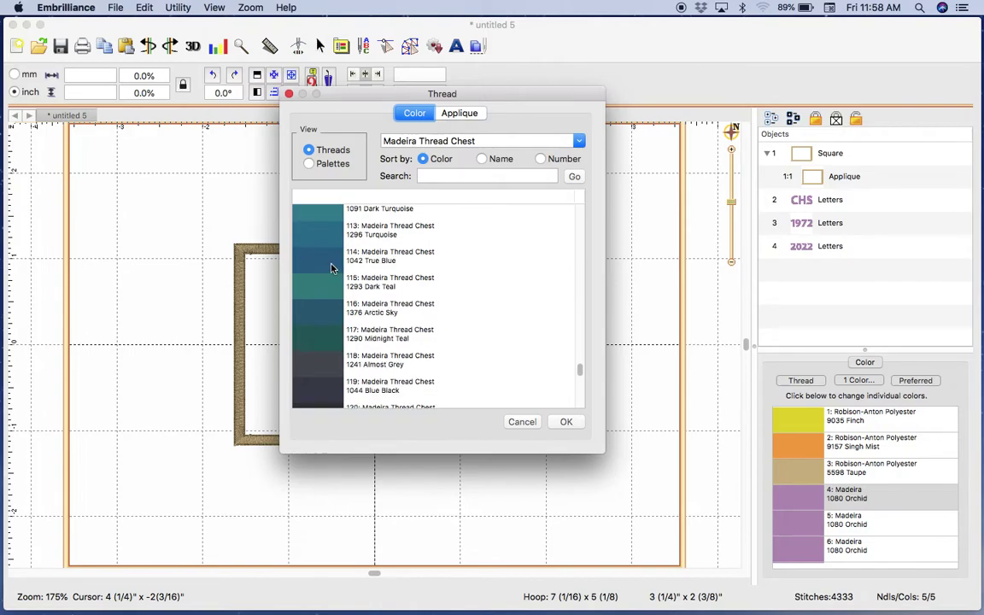
pyautogui.click(332, 268)
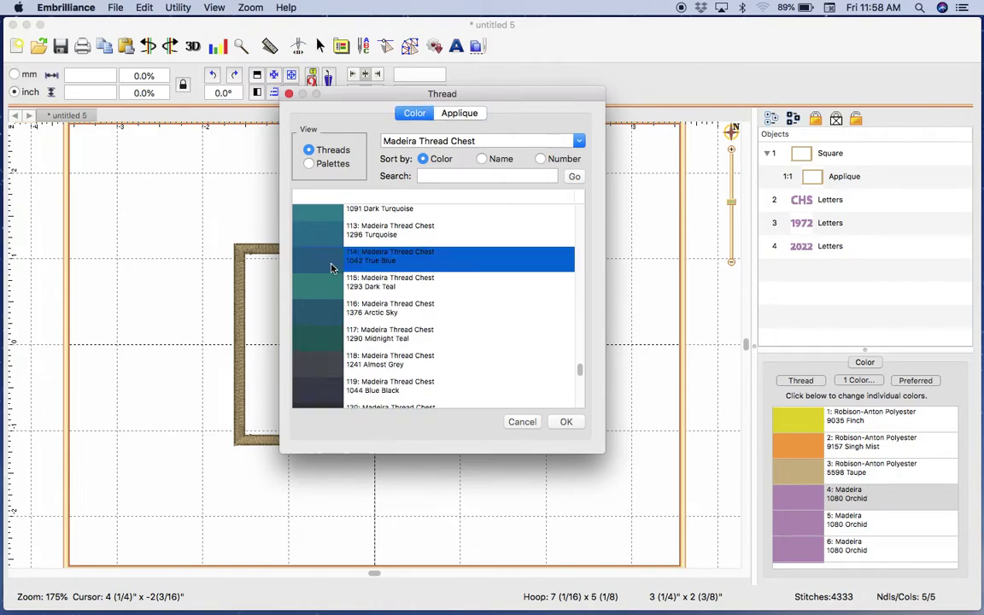
pyautogui.click(563, 422)
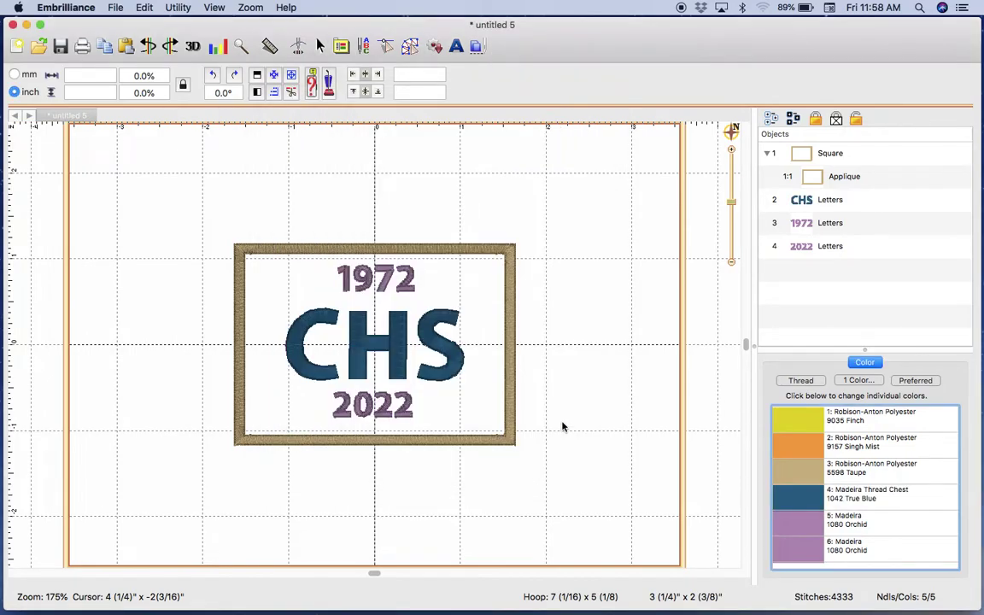